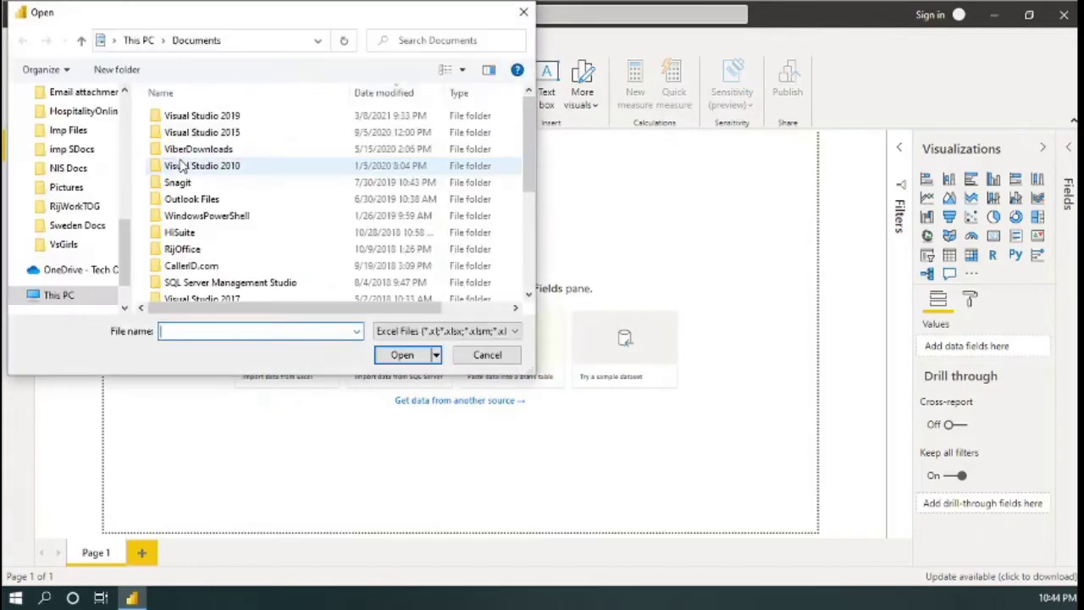
- Open the Excel workbook Power BI Demo_Employee.xlsx from the Power BI Demo folder inside the desktop folder as the data source
scroll(93, 174, "down", 2)
scroll(98, 148, "up", 10)
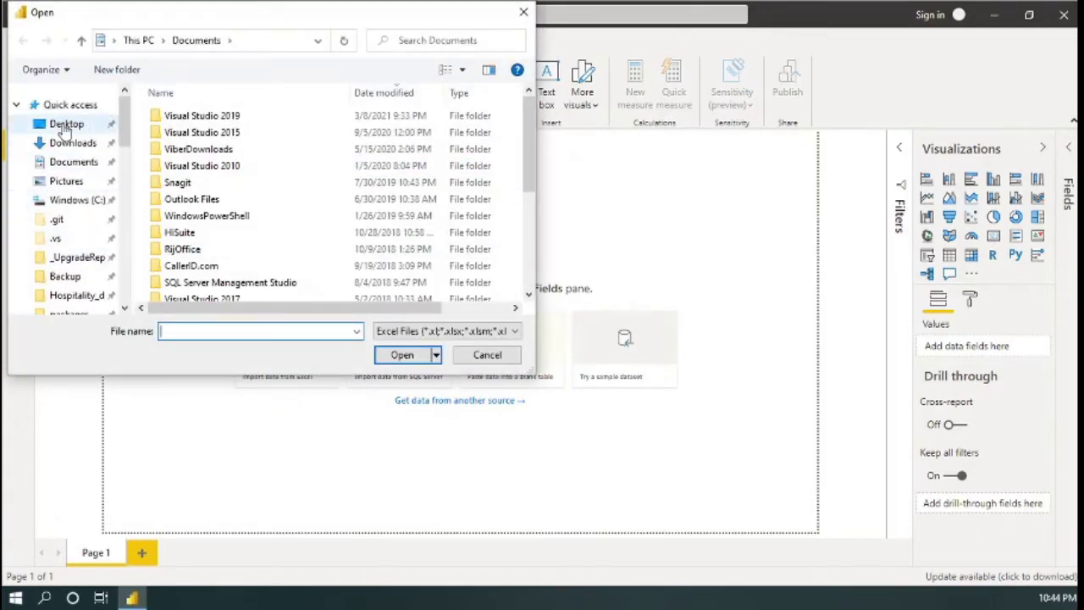
left_click(67, 124)
double_click(174, 136)
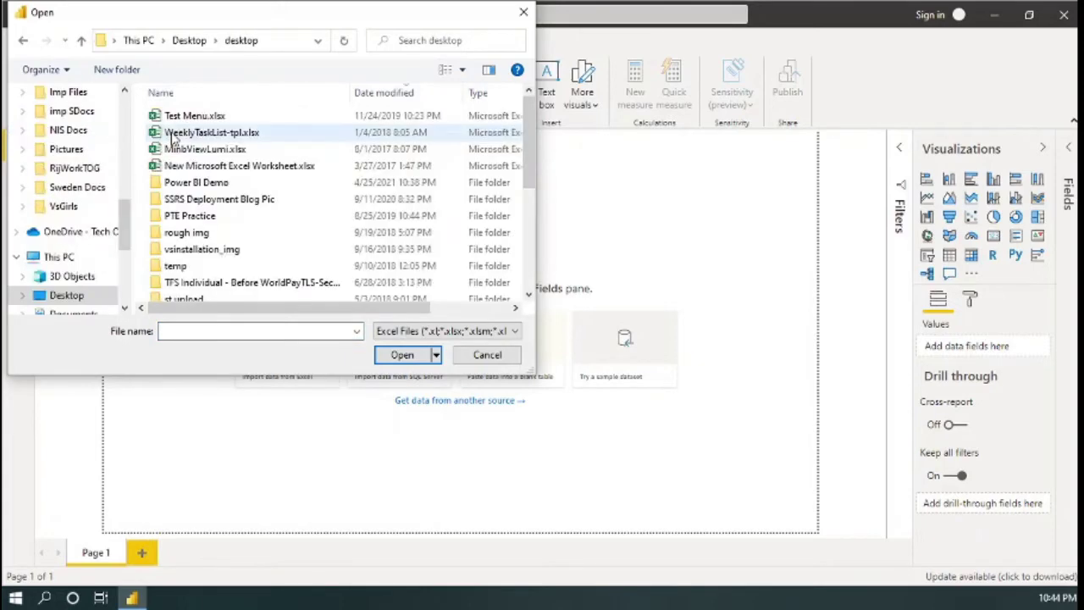
double_click(191, 183)
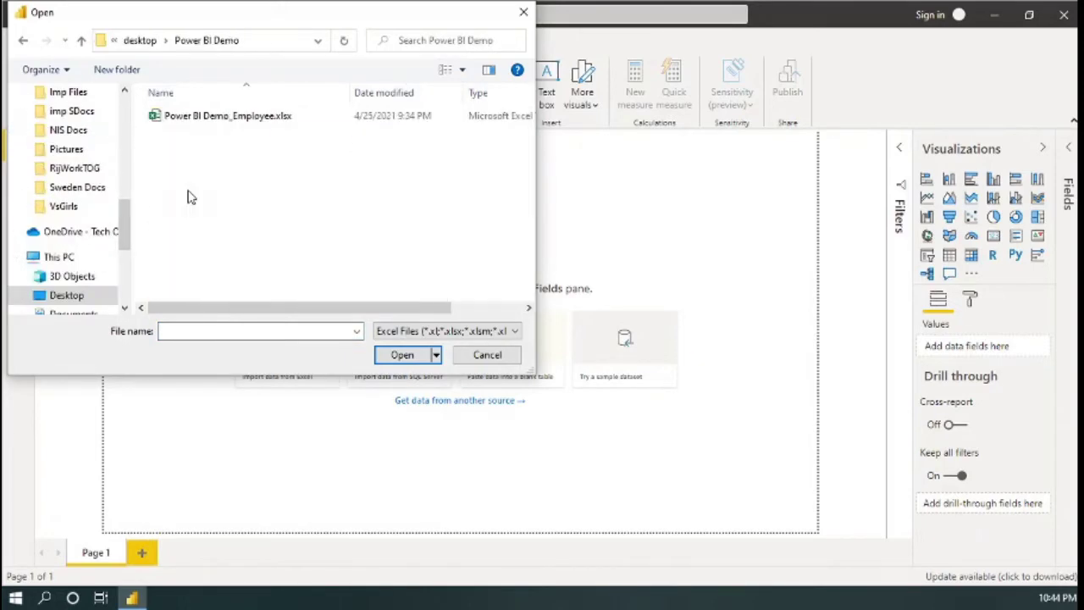
left_click(203, 118)
left_click(401, 355)
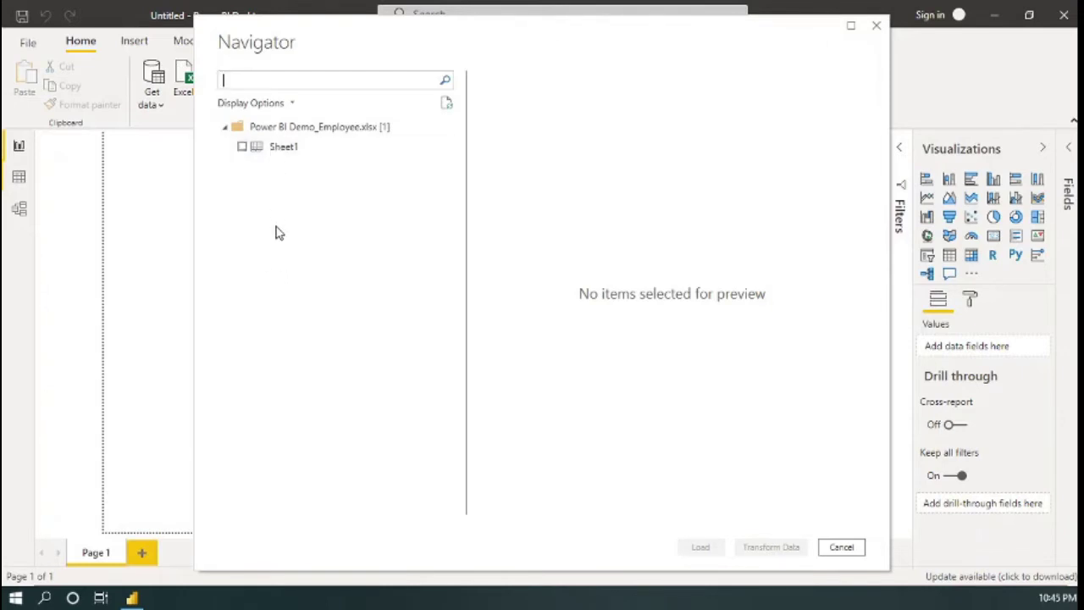
- Select Sheet1 of the employee workbook, look through its preview and load it into the report
left_click(257, 150)
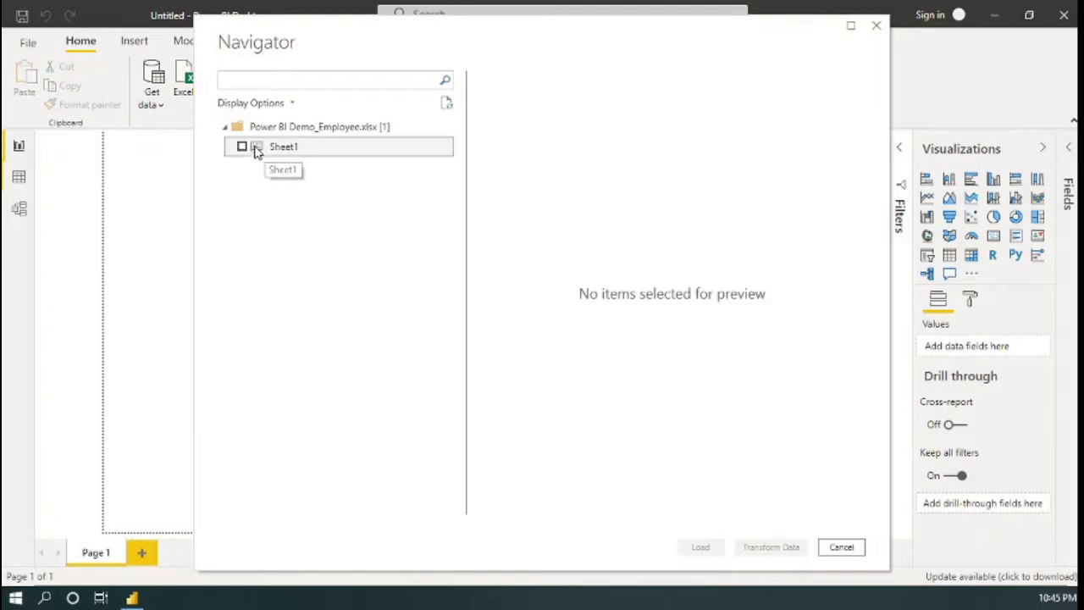
left_click(242, 147)
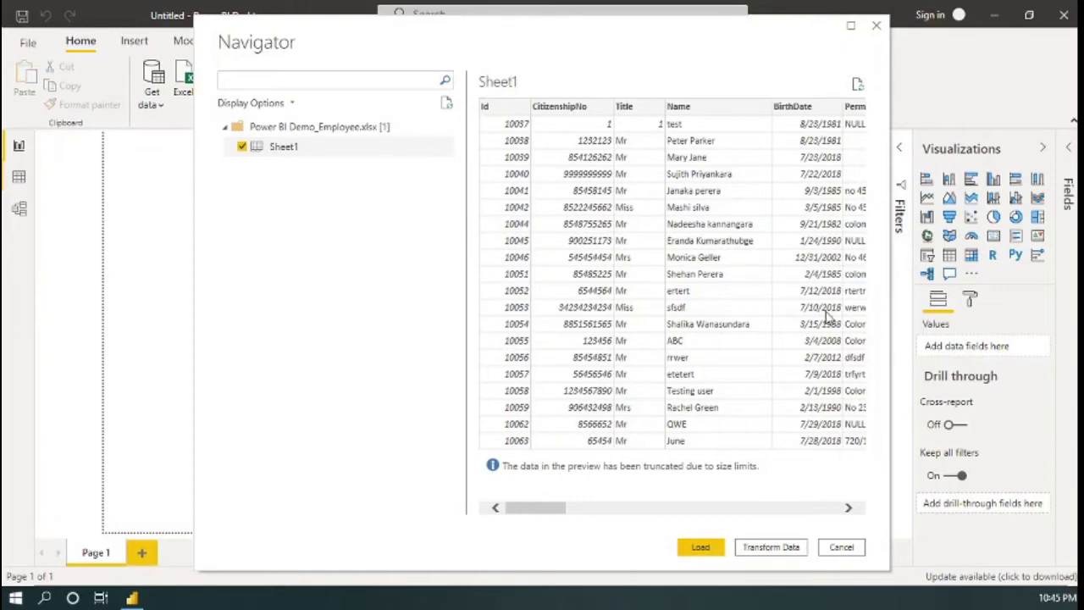
mouse_move(537, 508)
left_mouse_down()
mouse_move(851, 512)
mouse_move(526, 518)
left_mouse_up()
left_click(699, 549)
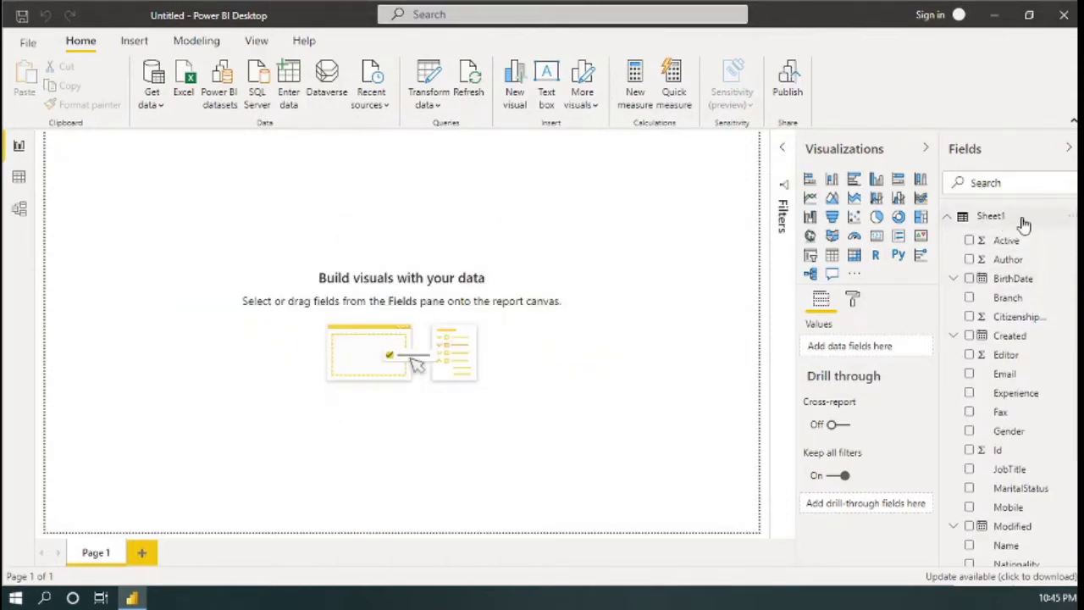
- Rename the loaded Sheet1 table to "Employee Demo Dataset"
right_click(1053, 222)
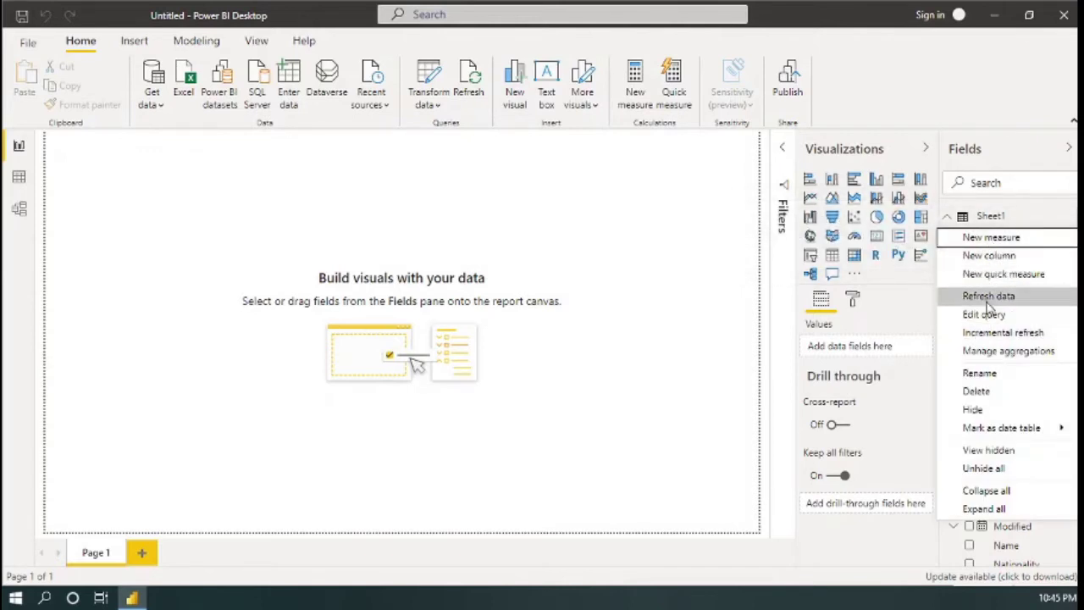
left_click(980, 373)
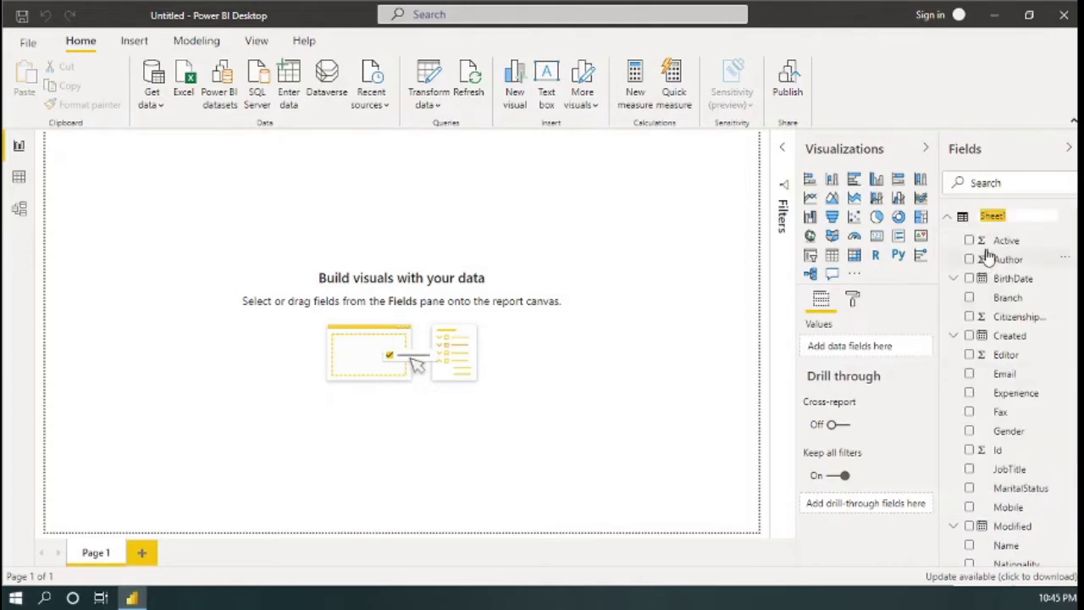
type("Employee Demo Dataset")
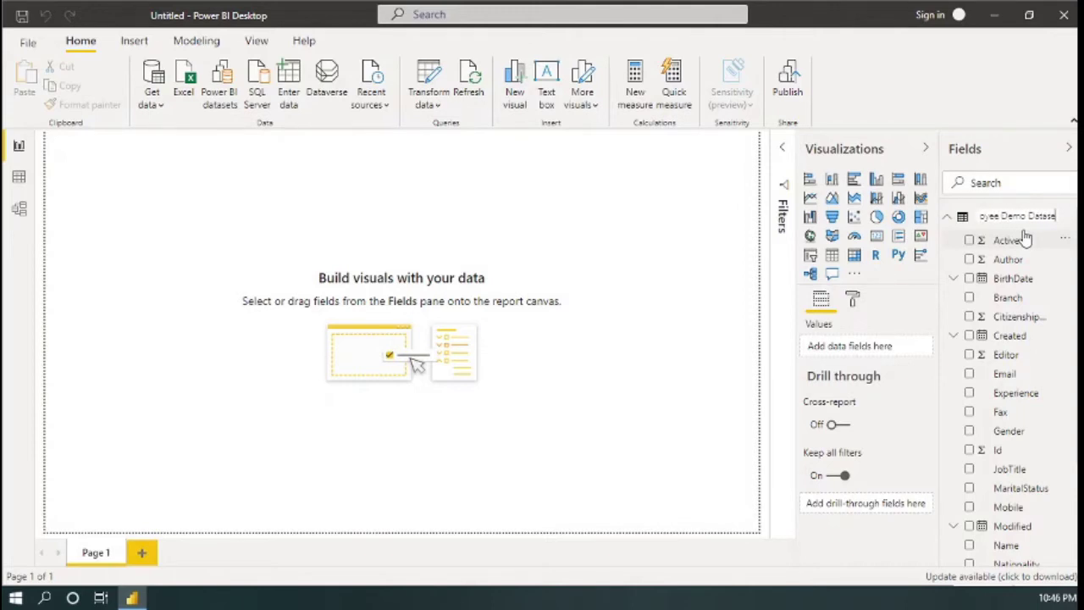
key("Return")
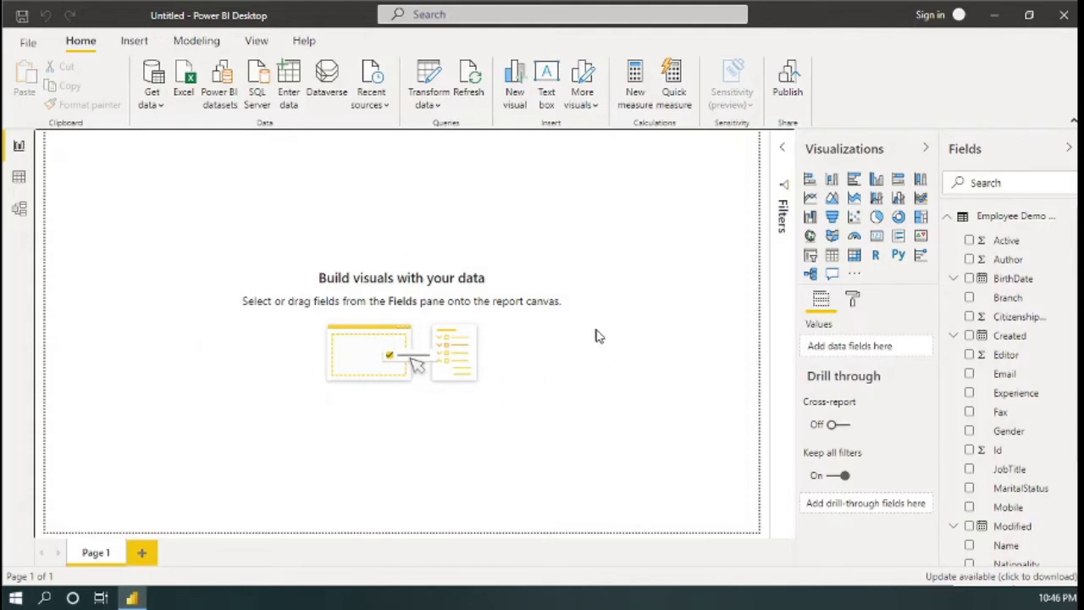
- Give the report page a medium grey background with 20% transparency
left_click(852, 299)
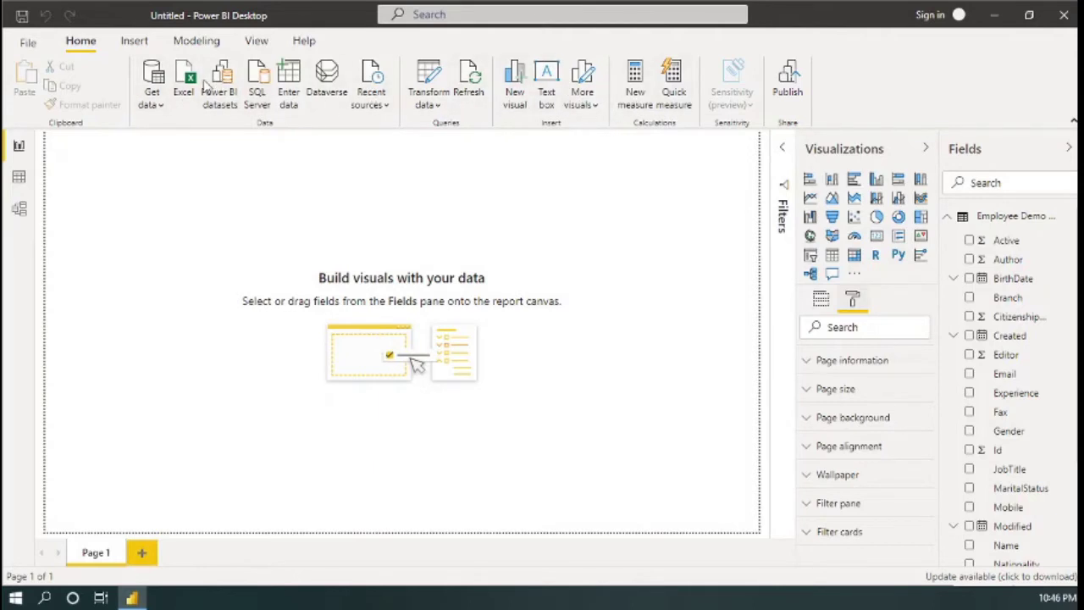
left_click(135, 44)
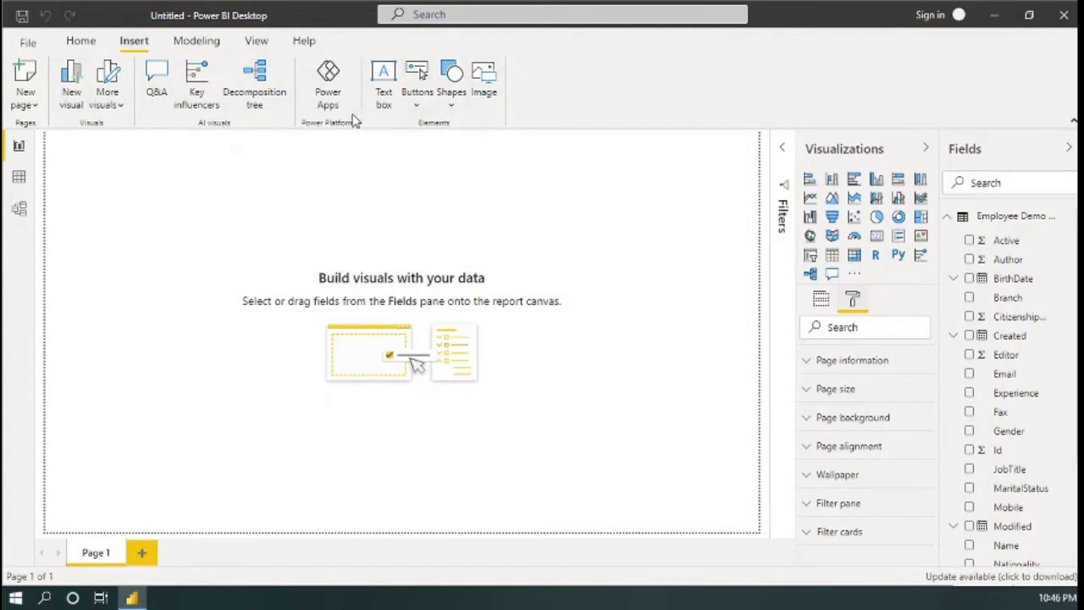
left_click(81, 41)
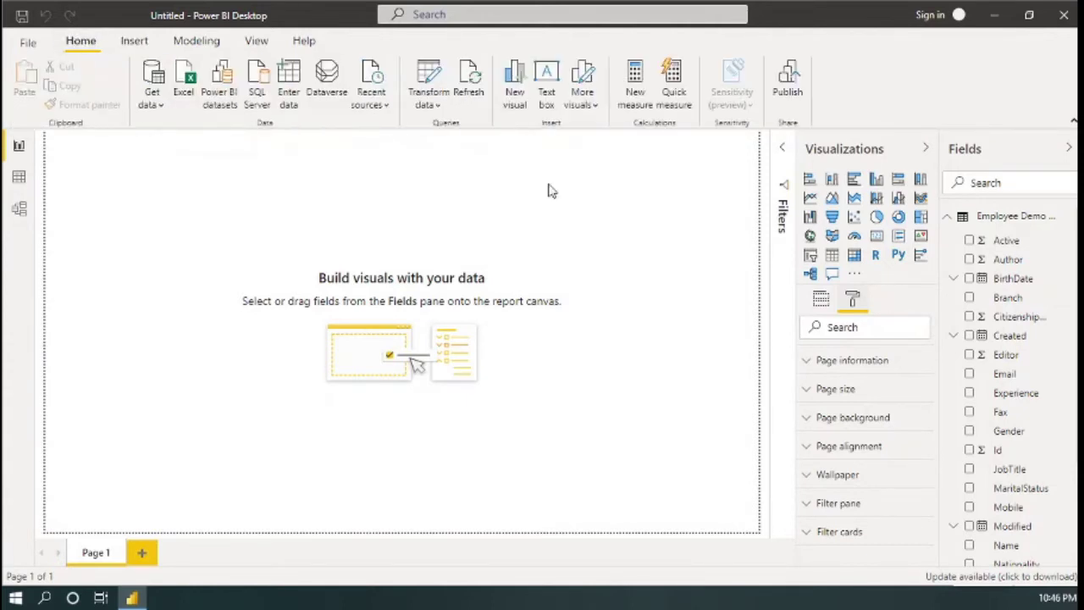
left_click(811, 421)
left_click(833, 467)
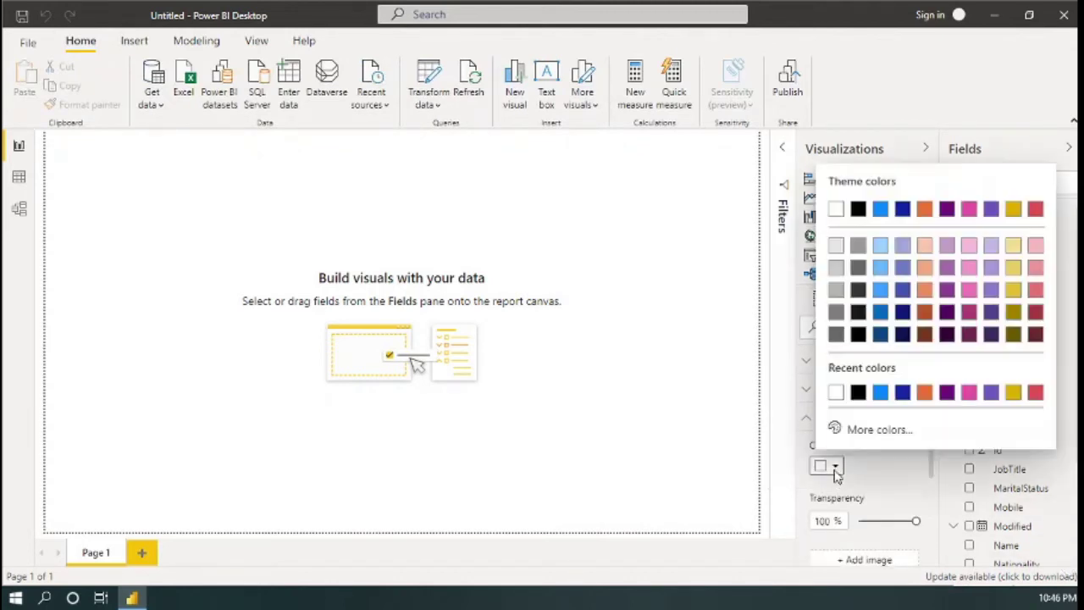
left_click(835, 246)
scroll(833, 529, "down", 1)
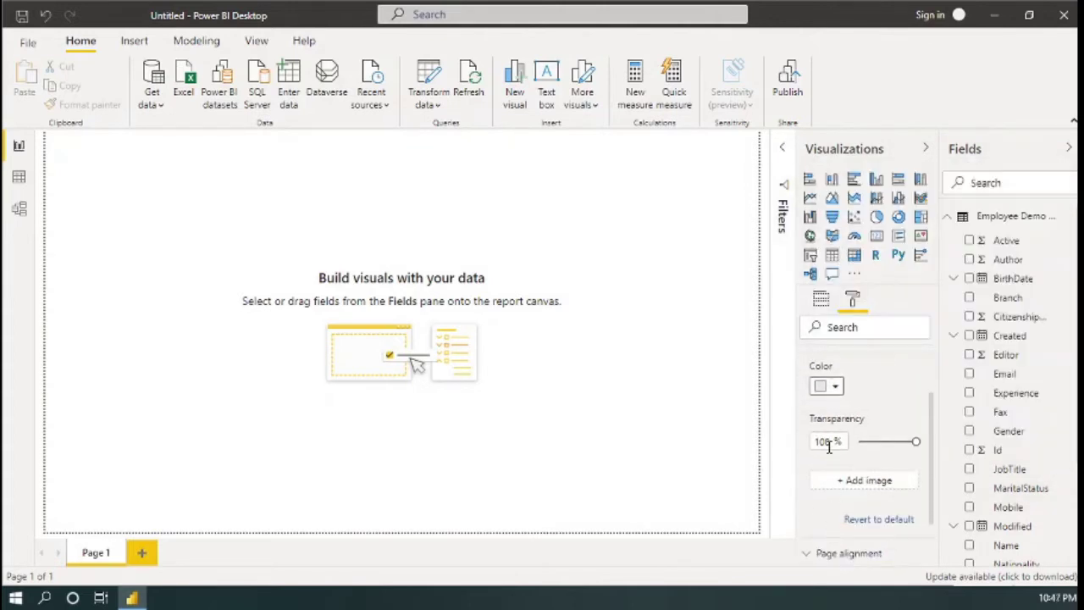
double_click(813, 442)
type("20")
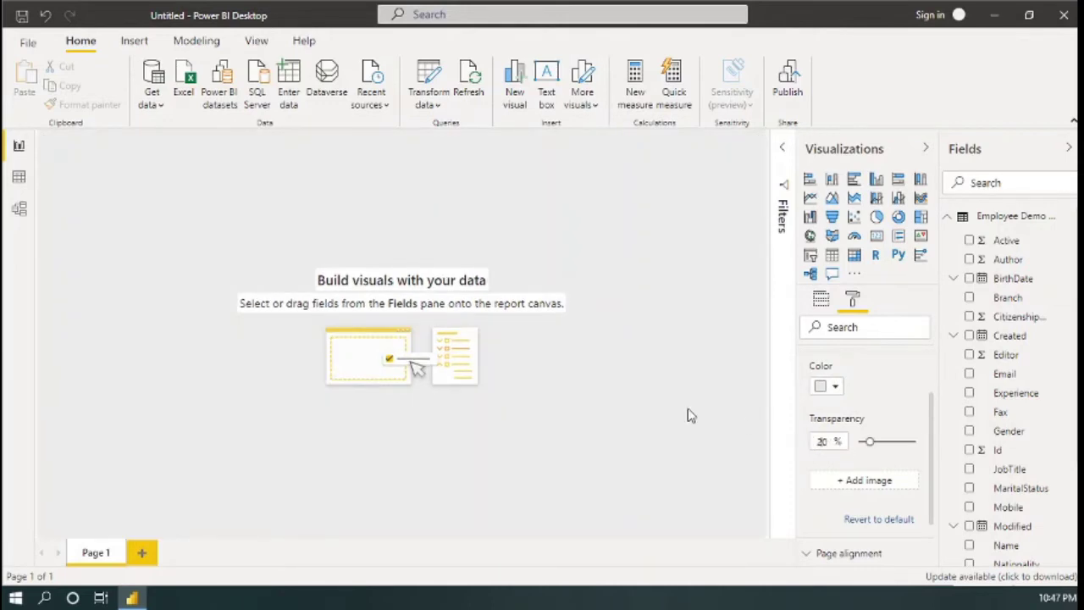
left_click(826, 396)
left_click(834, 218)
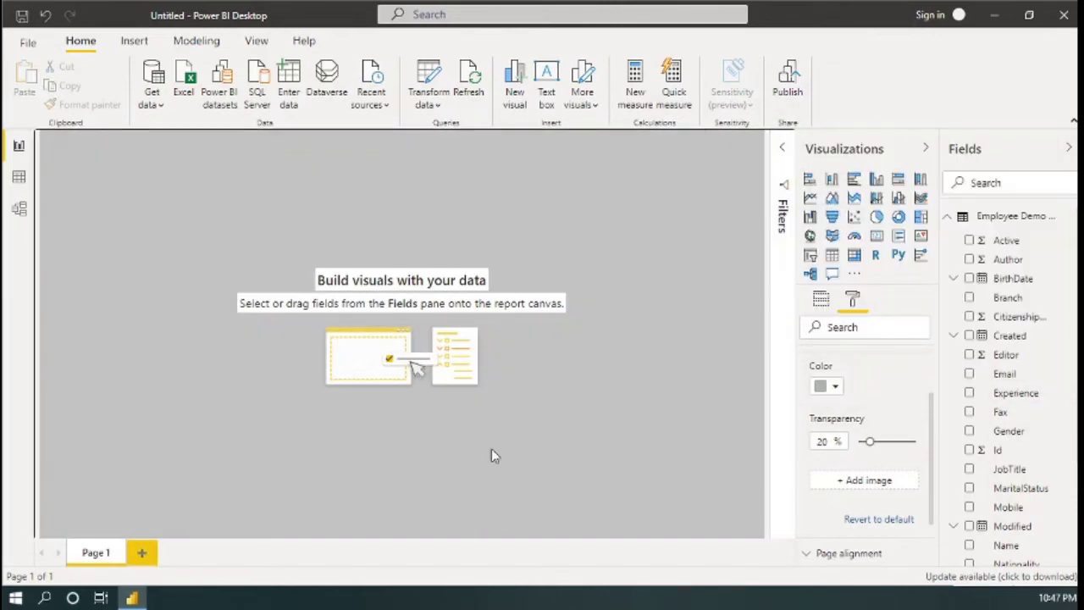
- Add a text box reading "Employee Detail Report" and size it as a wide, shallow banner along the page's upper edge
left_click(549, 100)
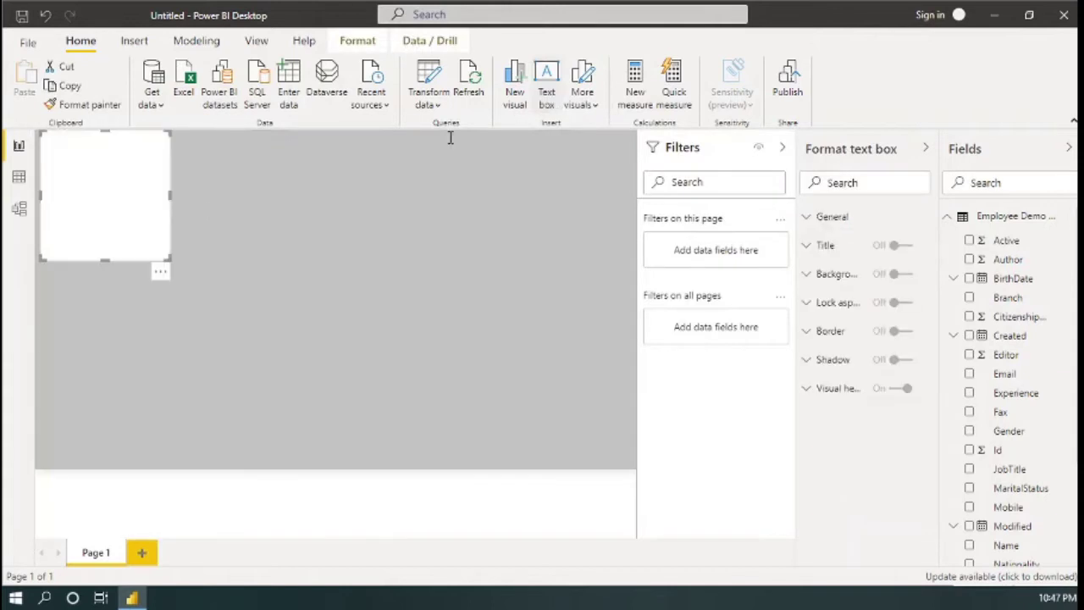
left_click_drag(227, 252, 558, 207)
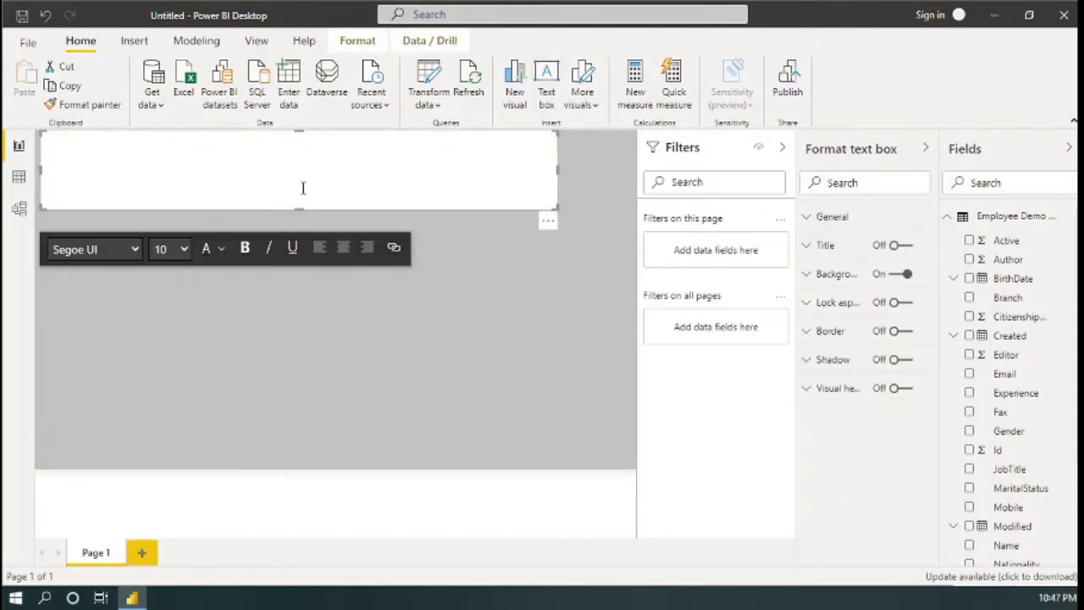
left_click_drag(301, 206, 302, 186)
left_click(169, 157)
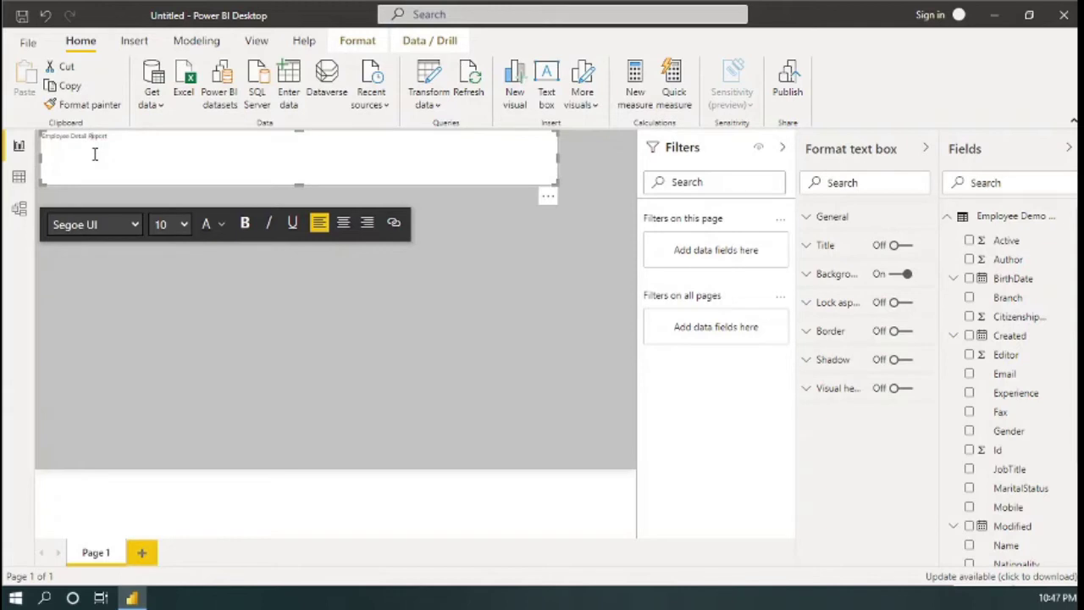
- Format the "Employee Detail Report" title text as size 28, dark blue and bold
left_click_drag(109, 137, 41, 137)
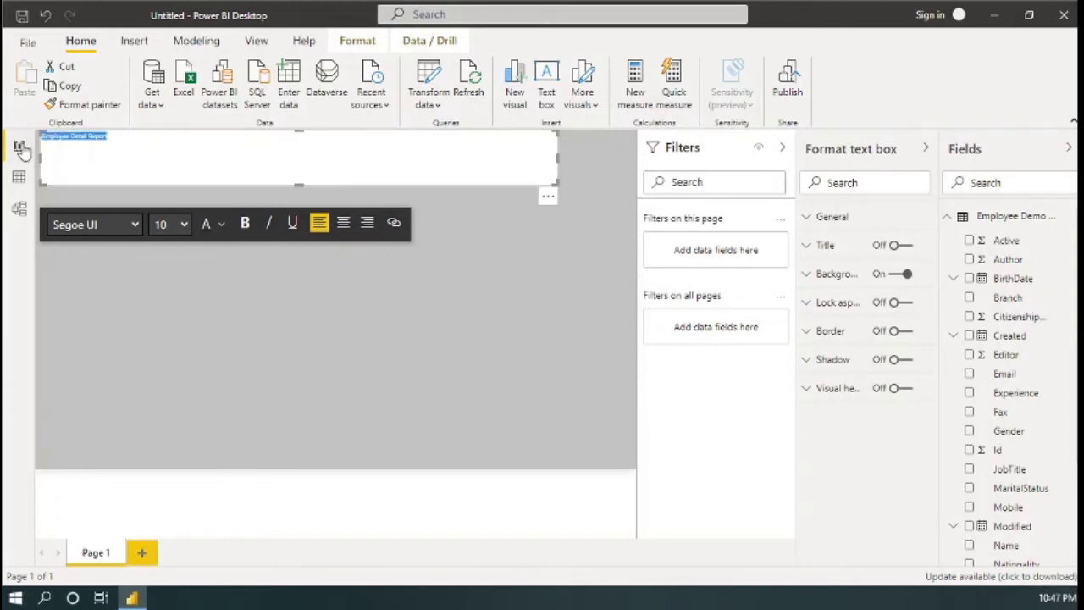
left_click(184, 226)
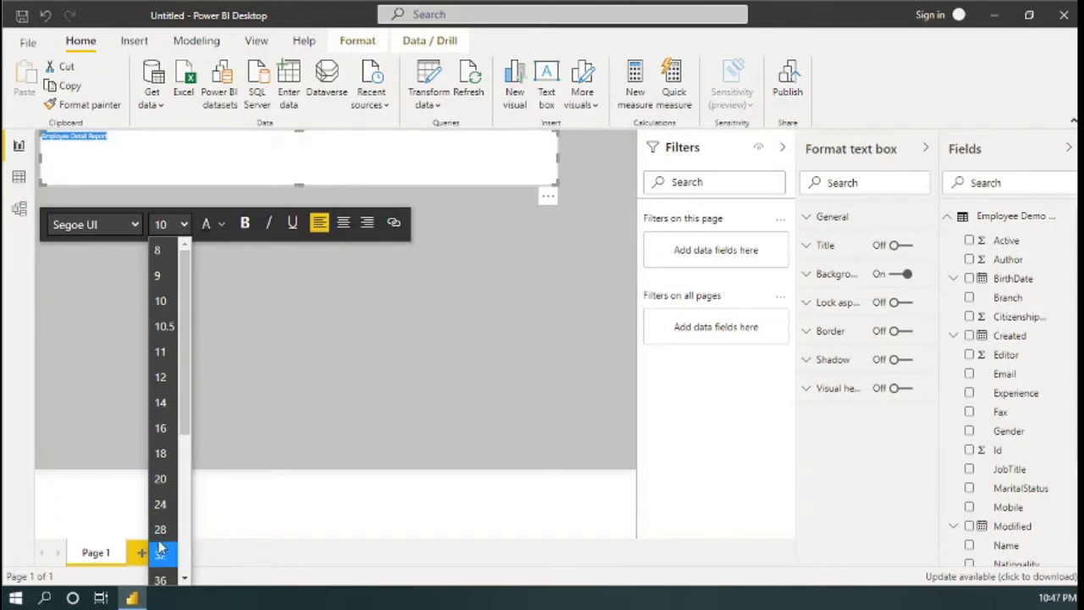
left_click(160, 531)
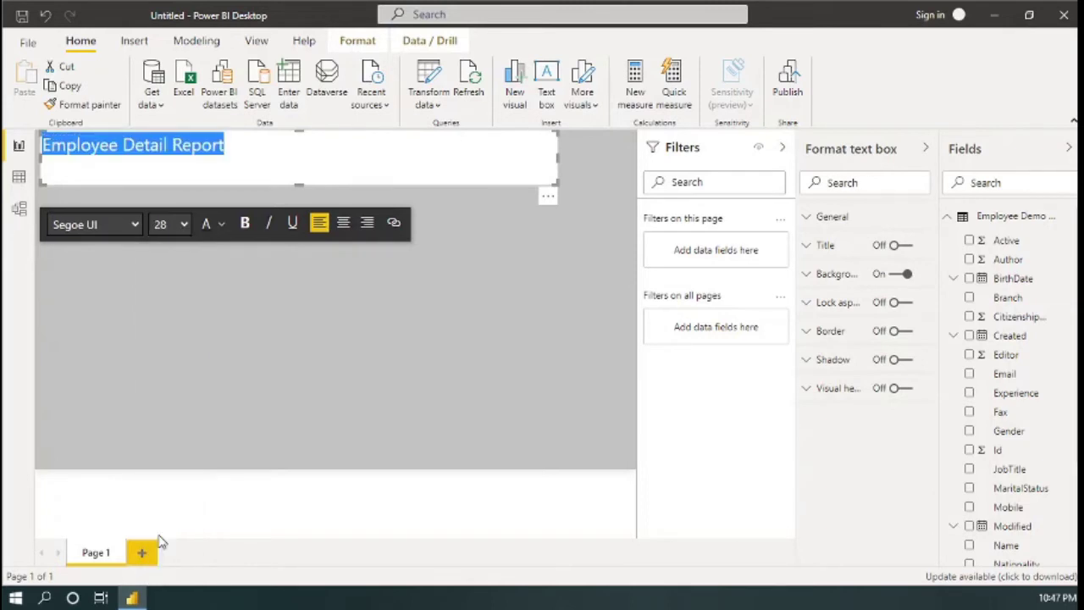
left_click(221, 225)
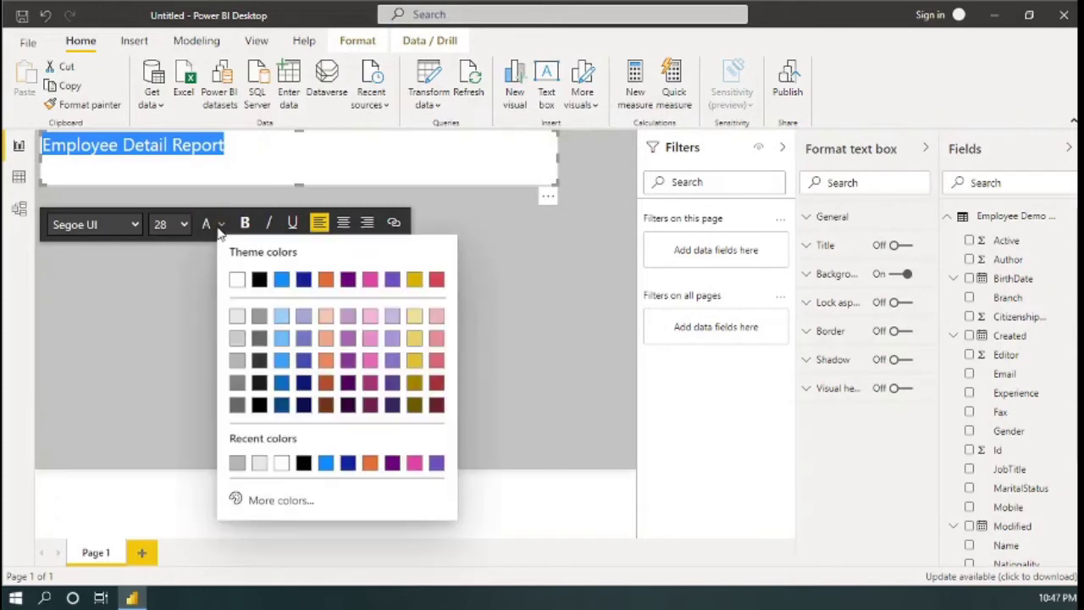
left_click(282, 406)
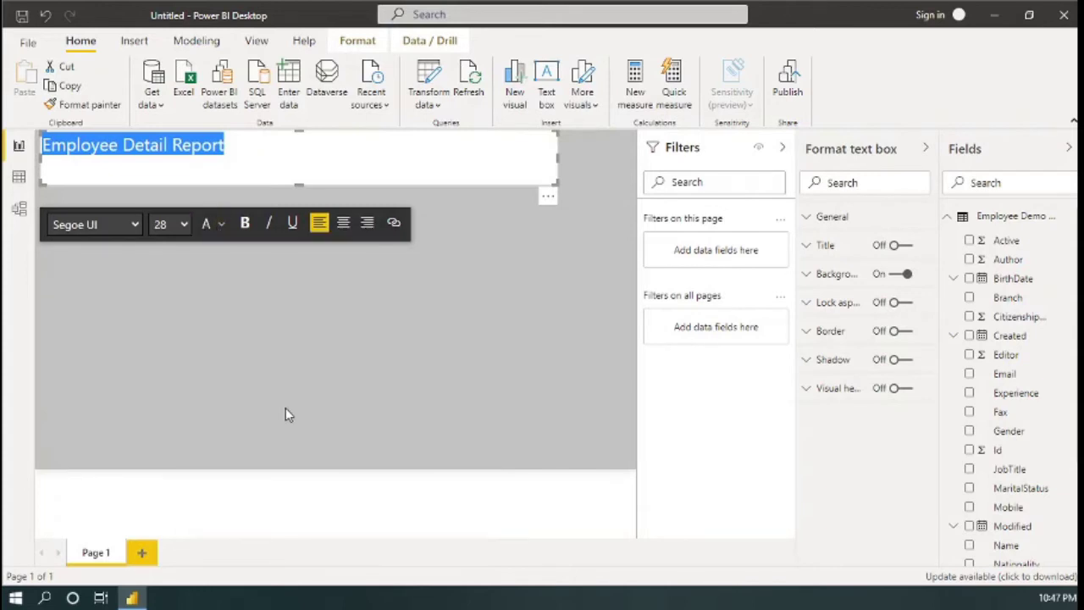
left_click(246, 224)
- Try Courier New on the report title, and settle on Segoe (Bold) as its font
left_click(134, 225)
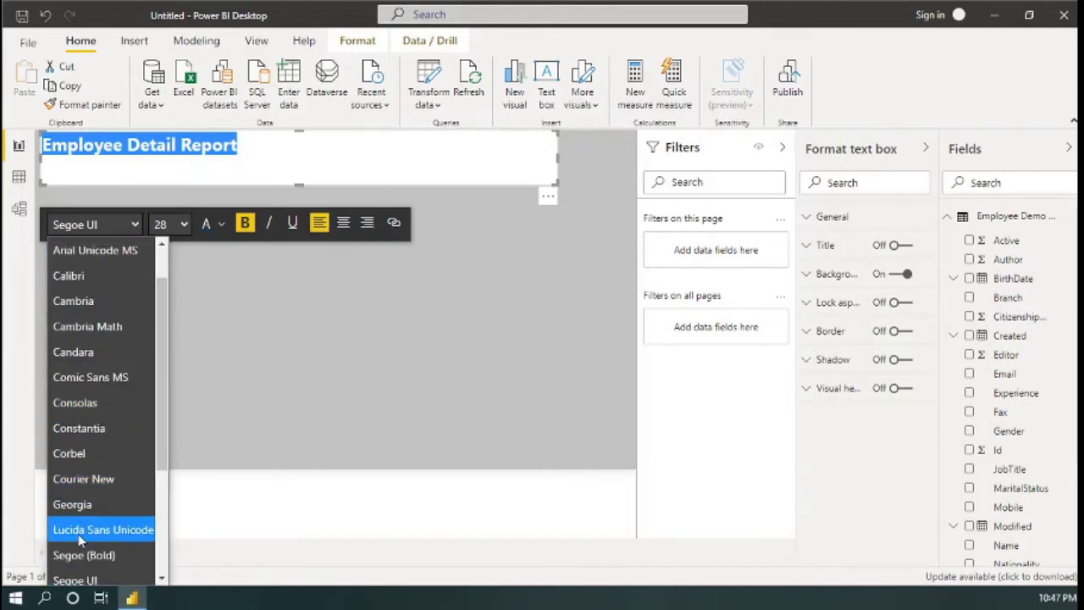
left_click(90, 480)
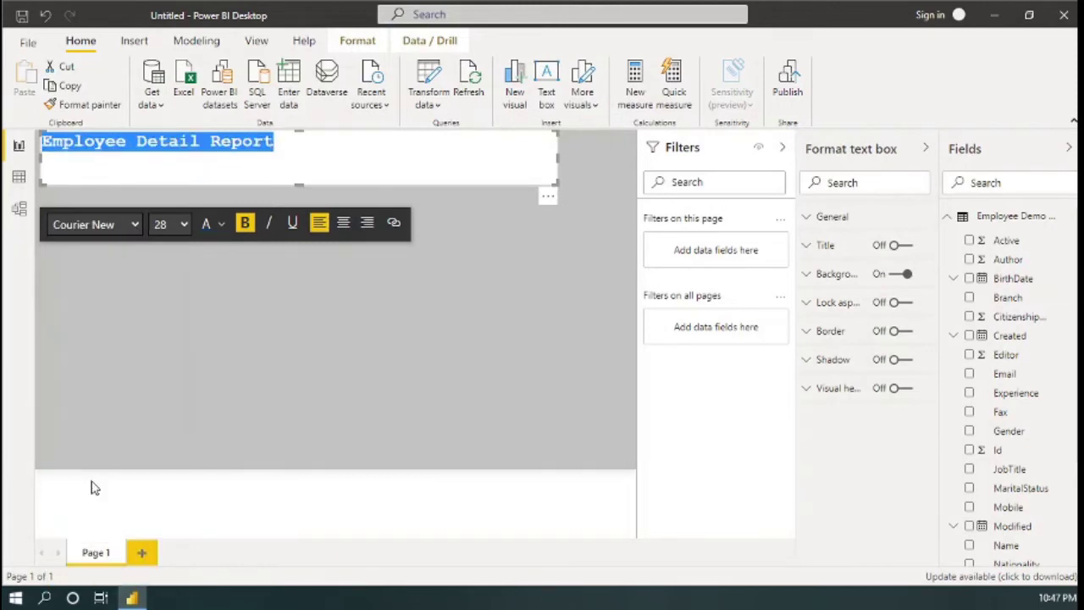
left_click(136, 225)
key("s")
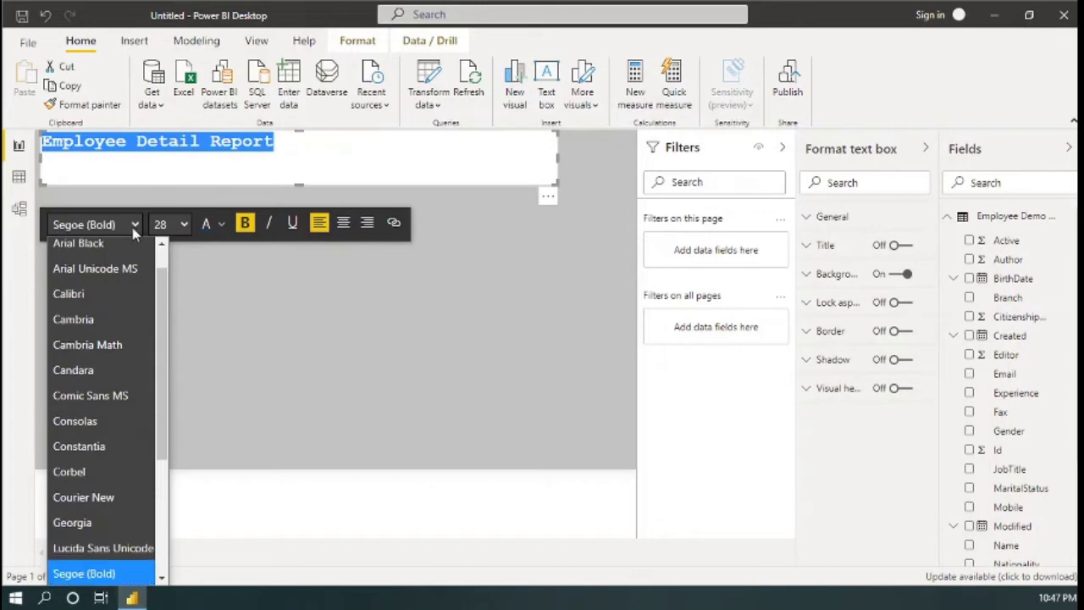
left_click(88, 577)
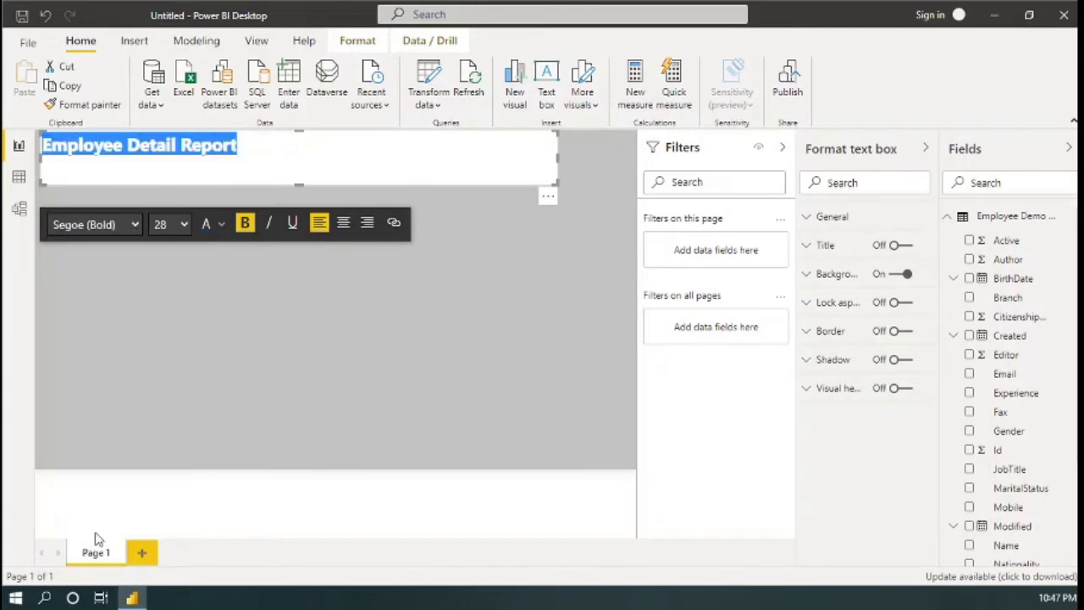
left_click(242, 176)
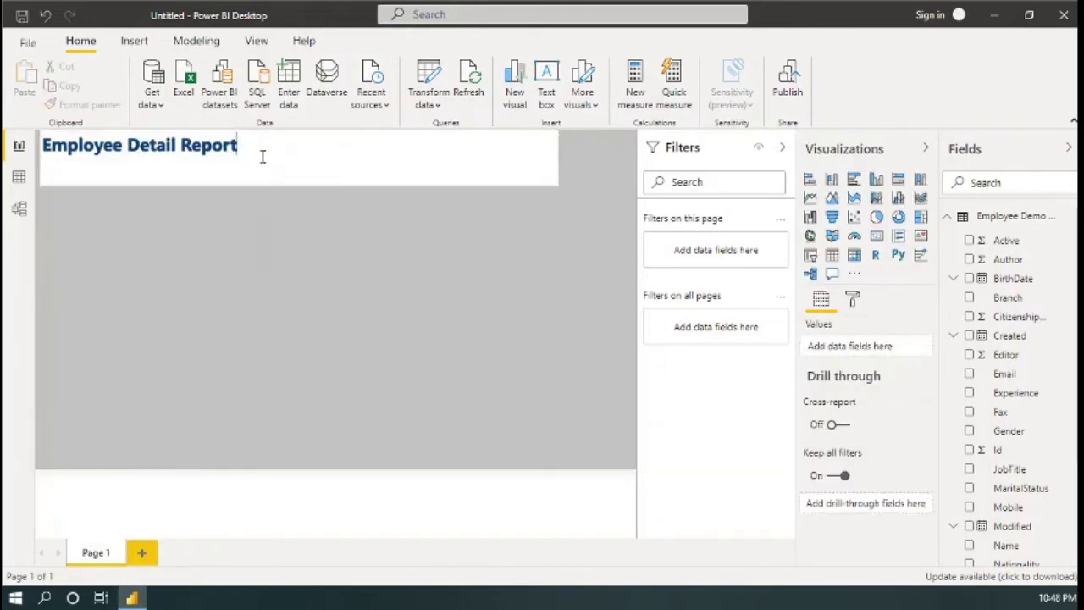
left_click(408, 170)
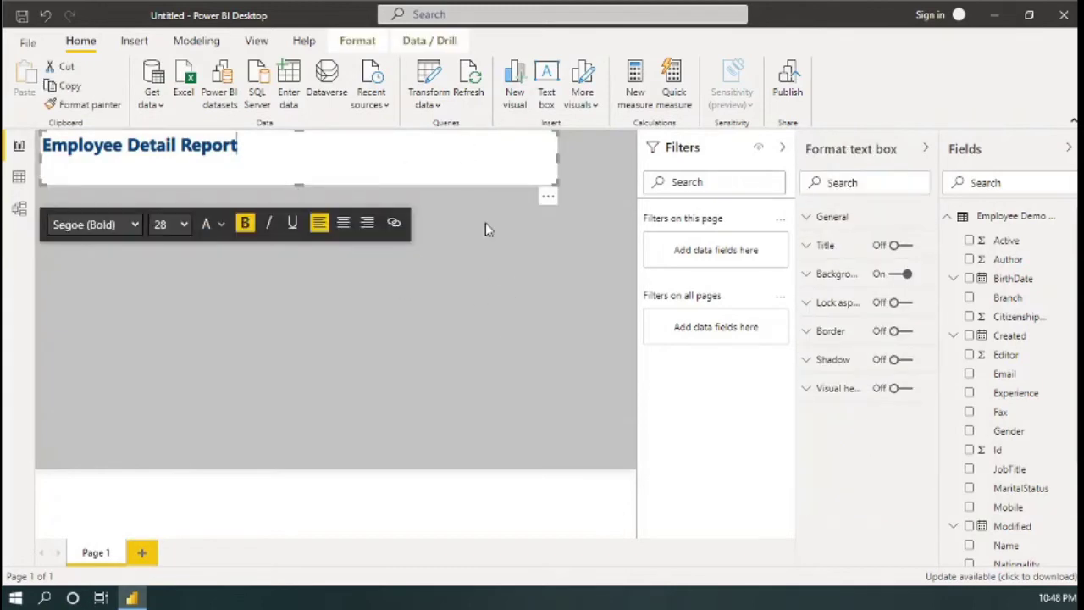
left_click(102, 155)
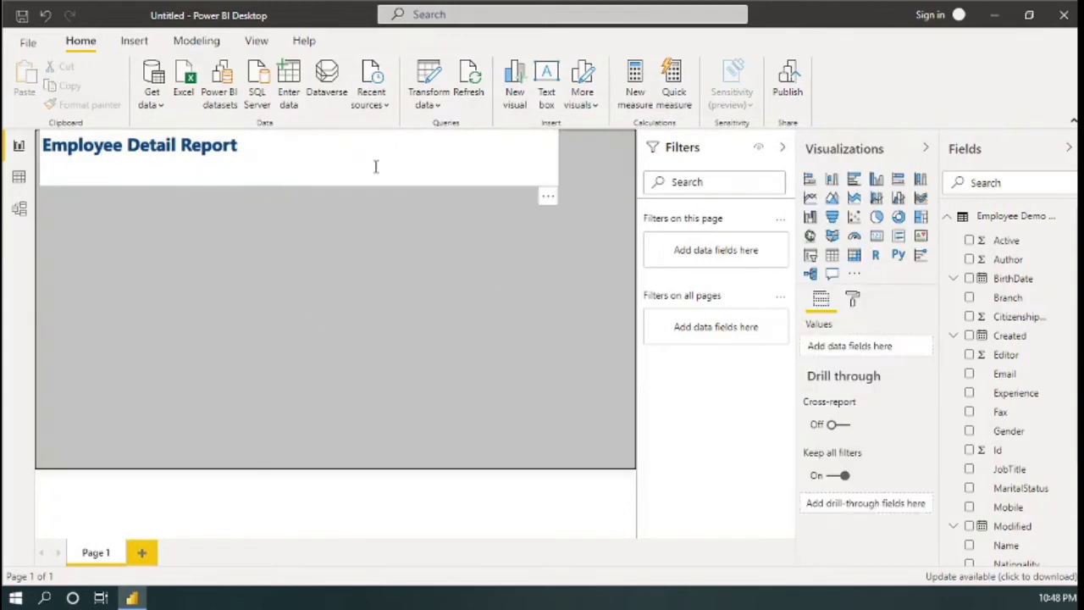